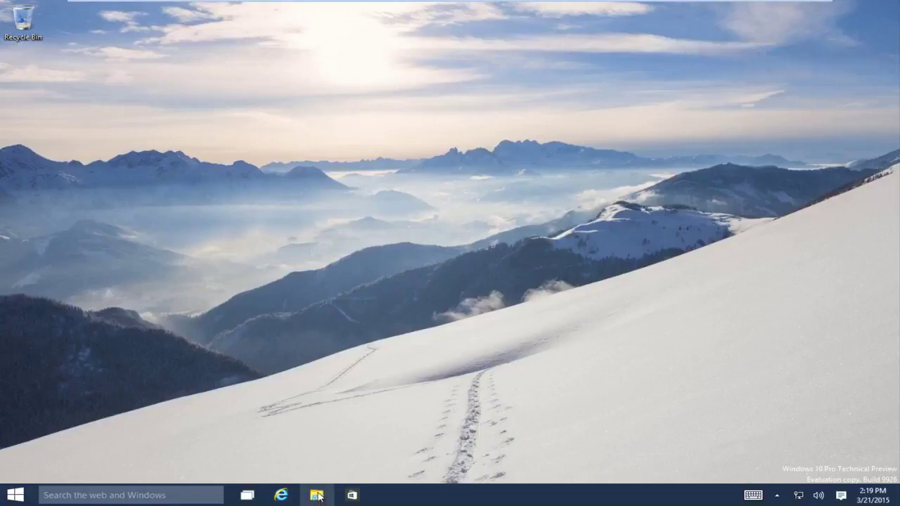
Step: Open File Explorer and navigate to Local Disk (C:) > Users > Test Machine
click(317, 495)
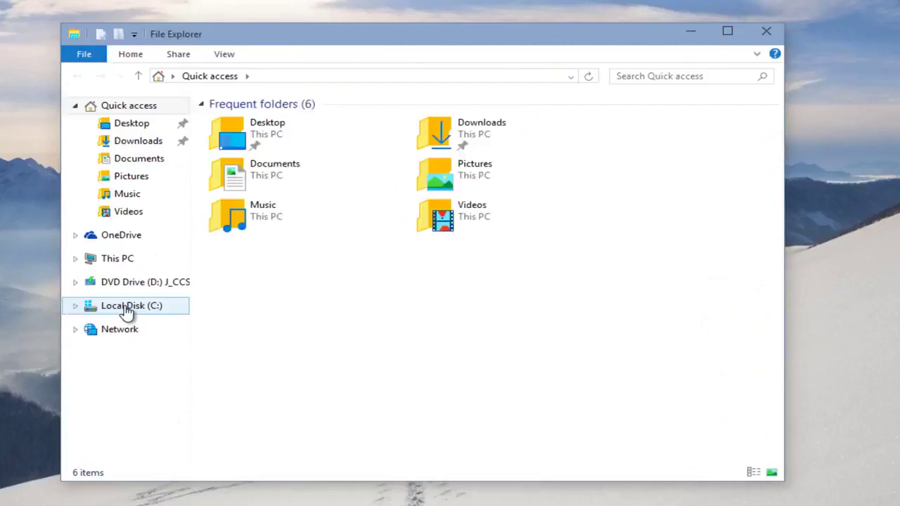
click(128, 306)
click(250, 154)
double_click(250, 154)
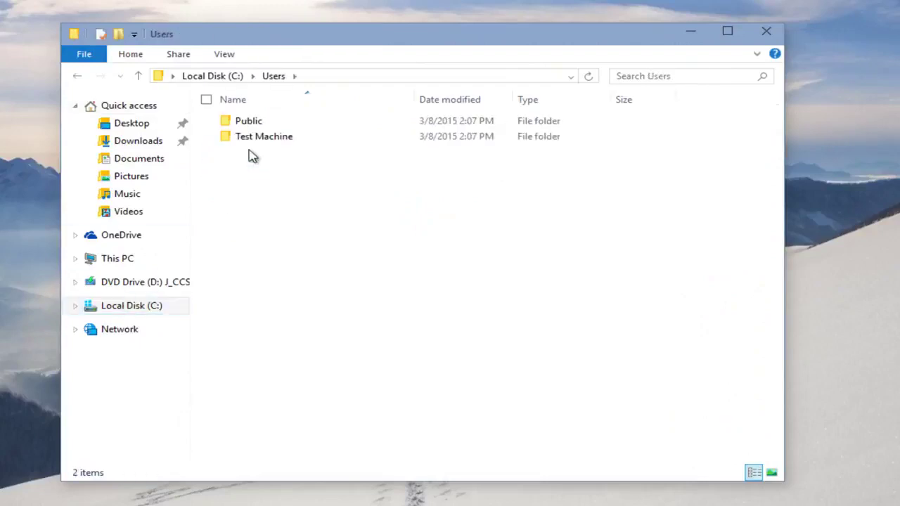
click(255, 136)
double_click(255, 136)
click(301, 199)
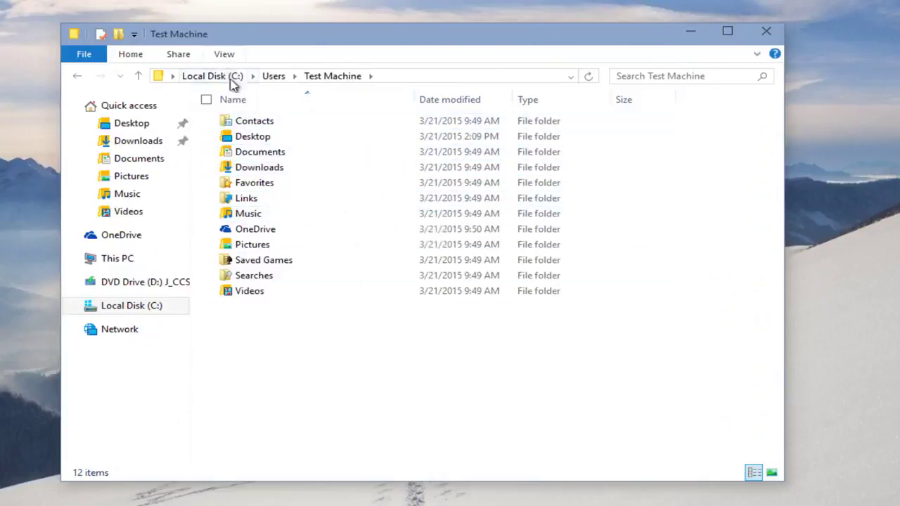
click(224, 56)
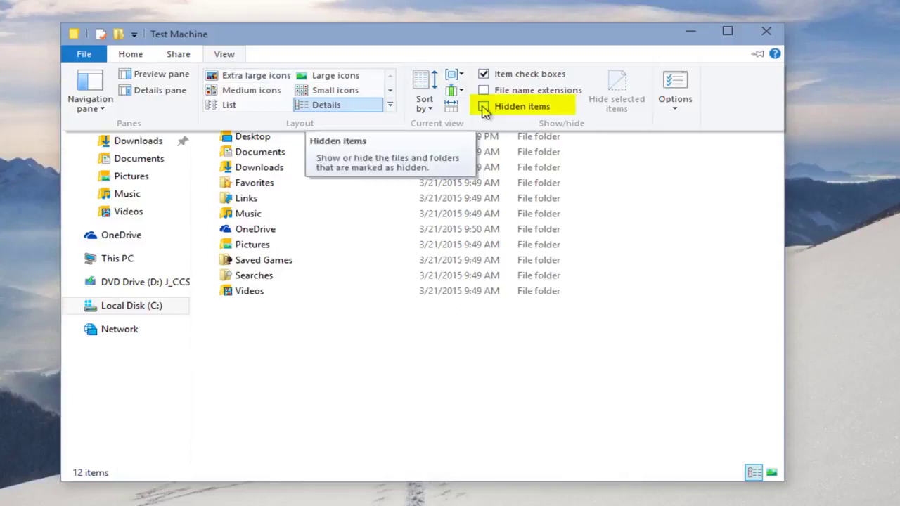
click(483, 108)
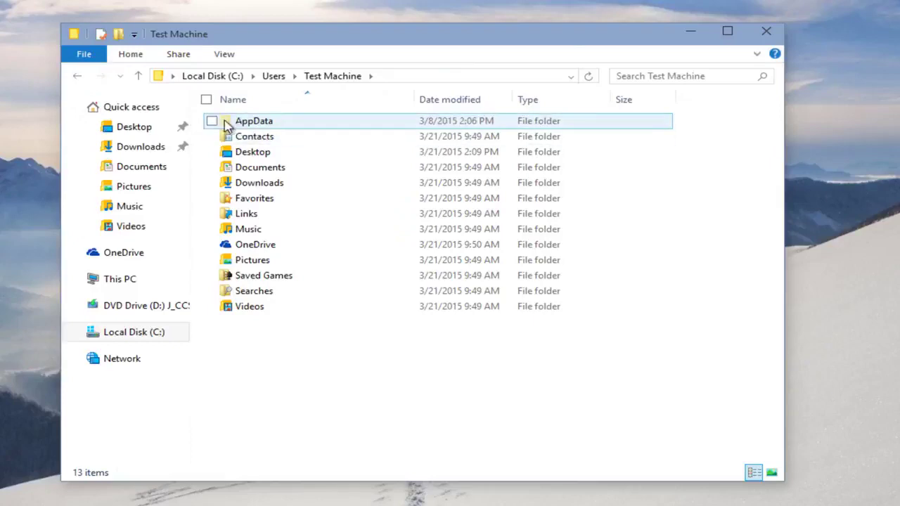
click(224, 54)
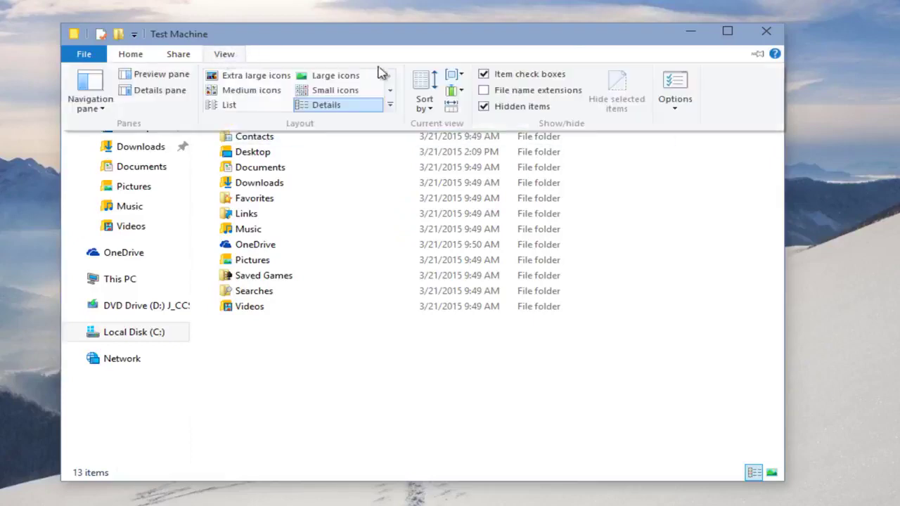
click(484, 106)
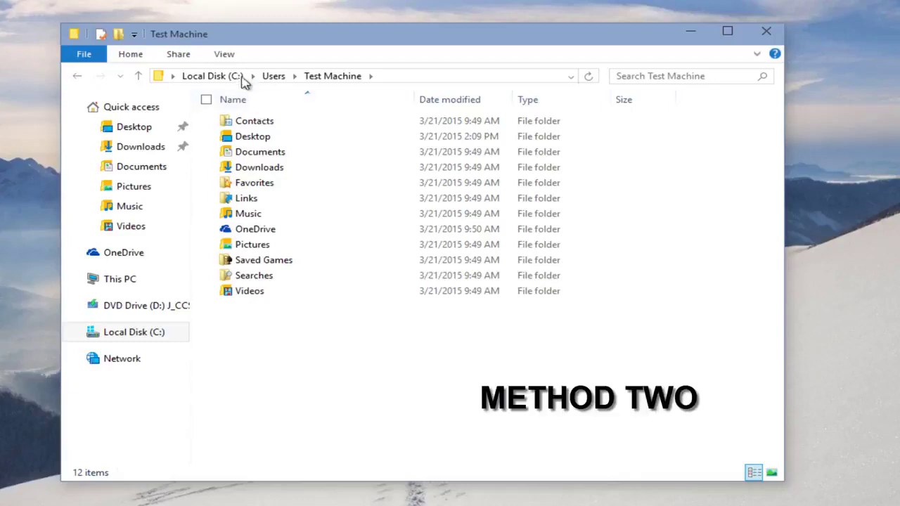
Step: Enable 'Show hidden files, folders, and drives' in Folder Options and apply it
click(225, 57)
click(675, 106)
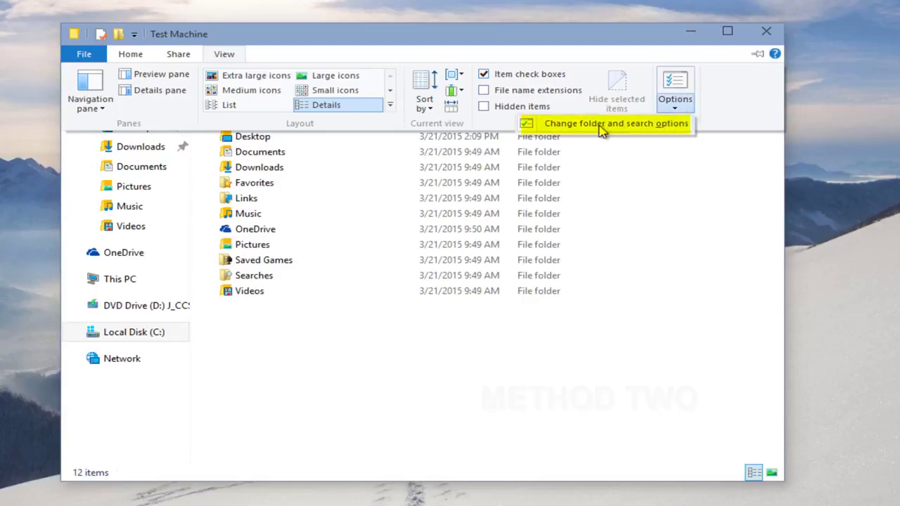
click(629, 126)
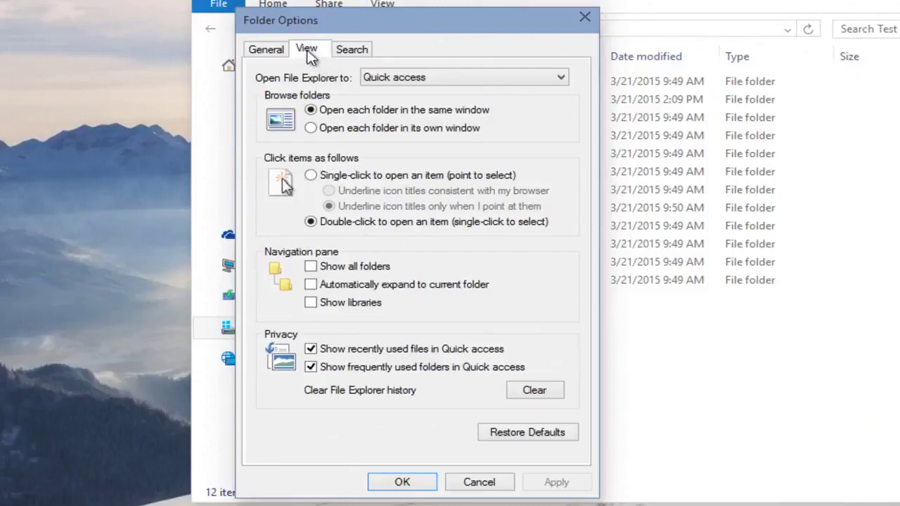
click(307, 51)
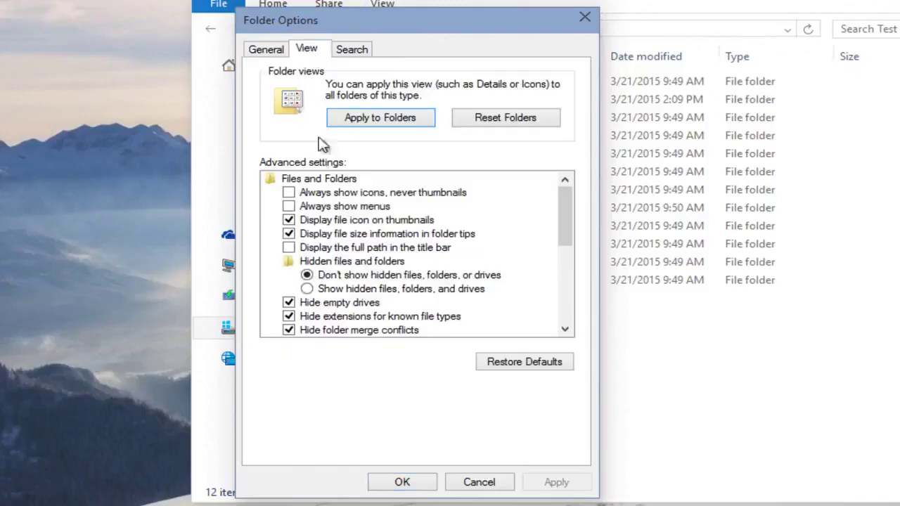
click(307, 291)
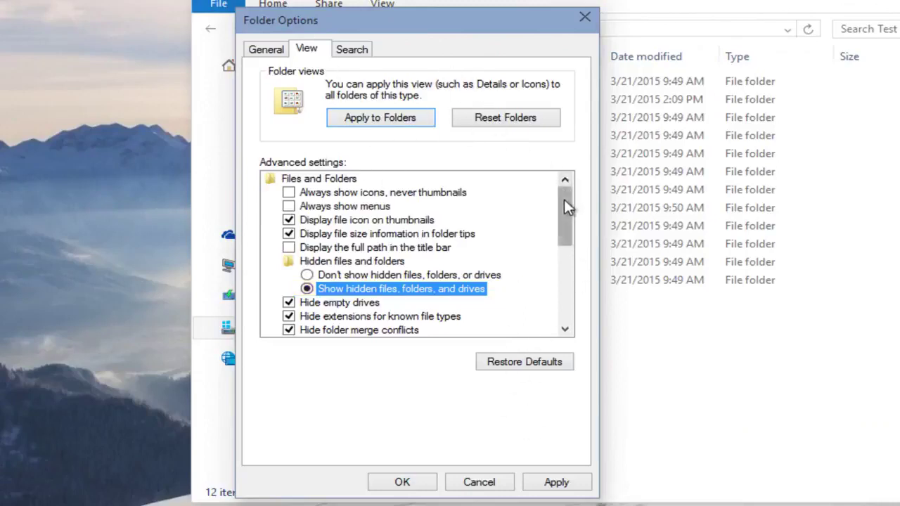
drag(566, 201, 568, 252)
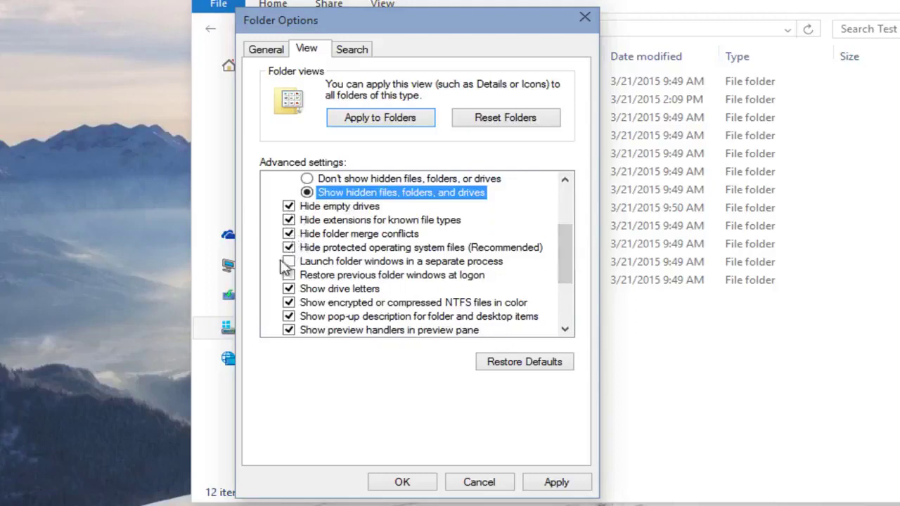
scroll(561, 260, down, 1)
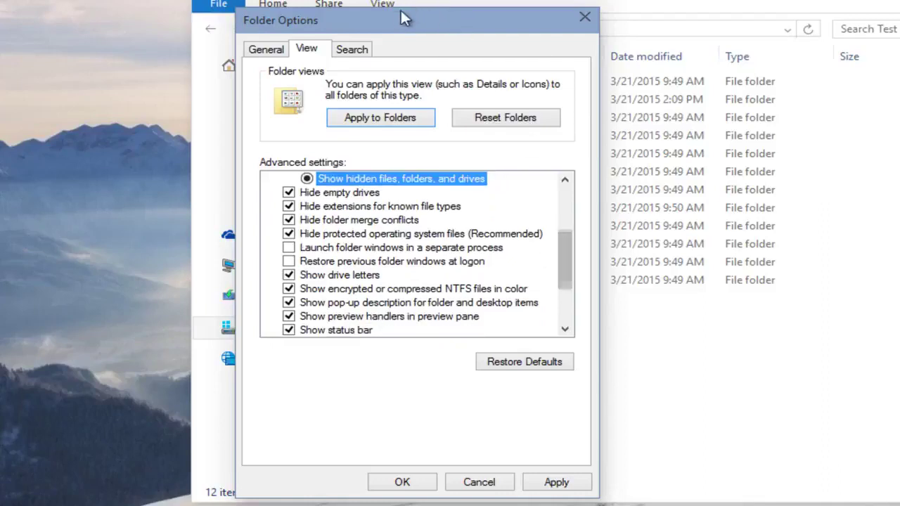
drag(391, 28, 499, 97)
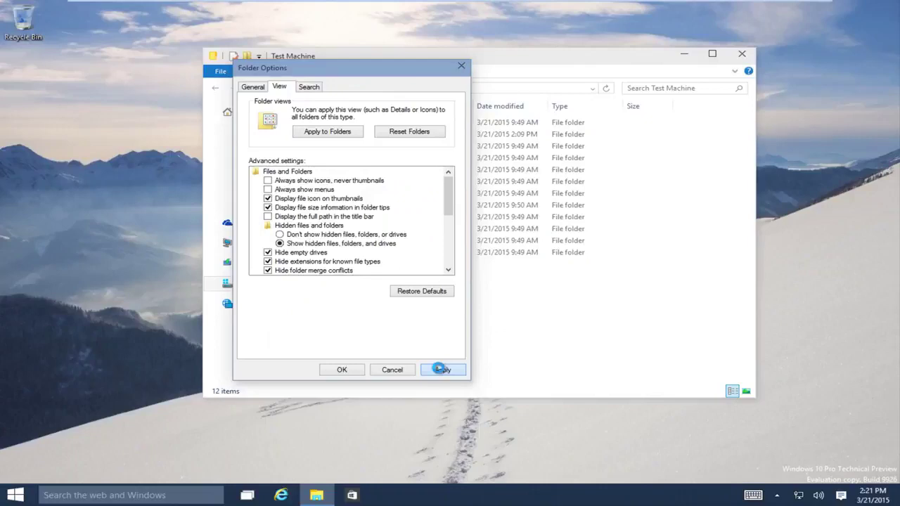
click(442, 370)
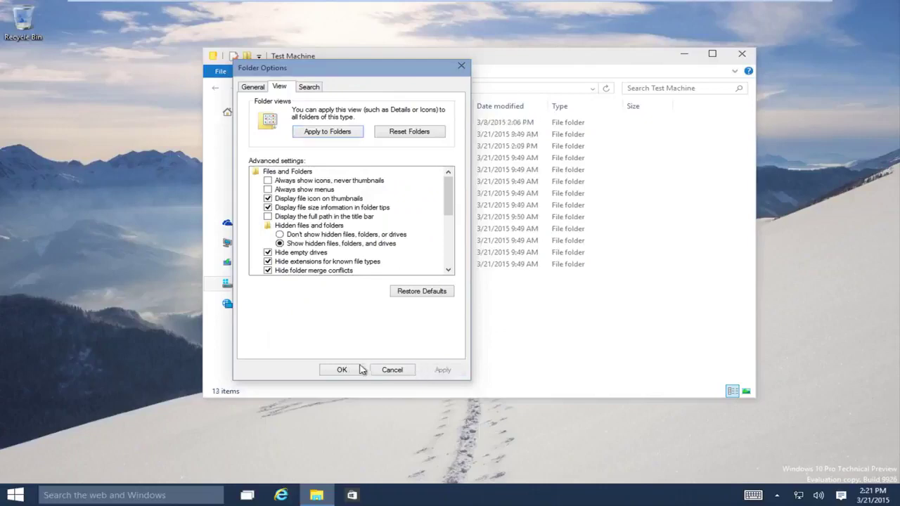
click(345, 370)
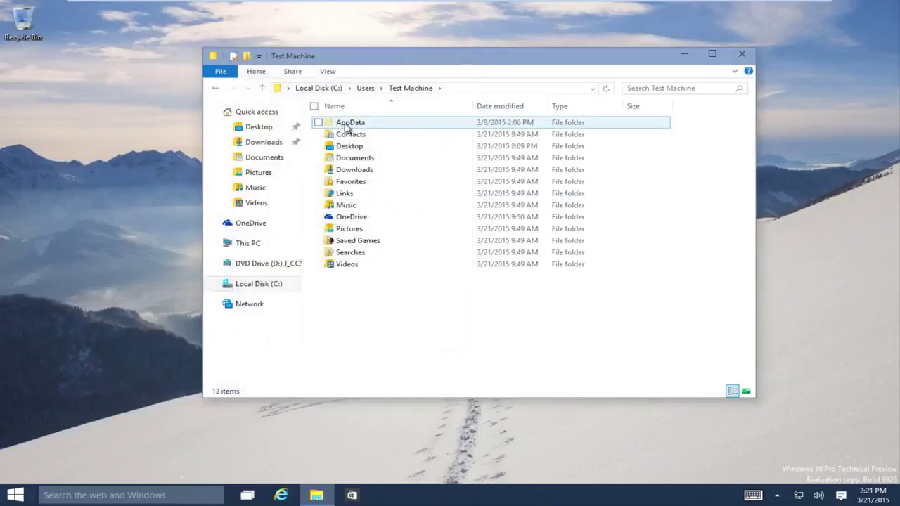
click(326, 72)
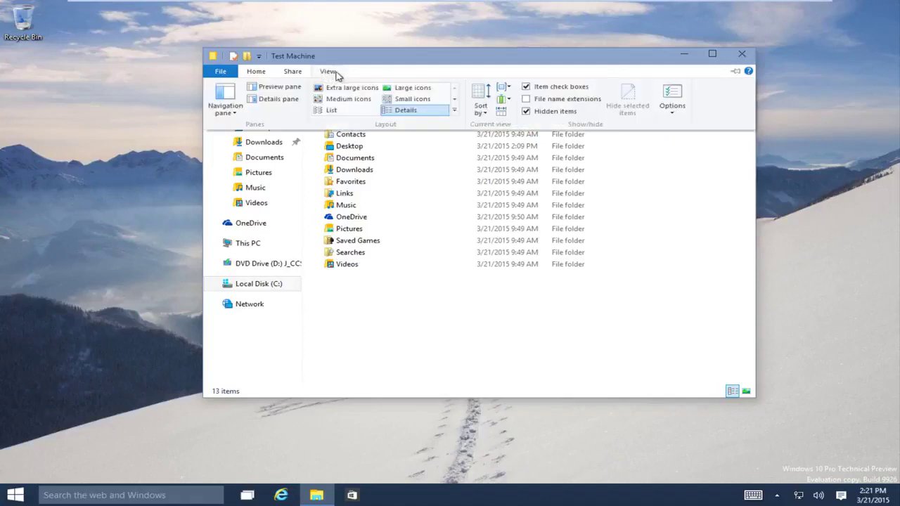
Step: Close Explorer, reopen it from the Start menu, and tick Hidden items on the View tab
click(741, 54)
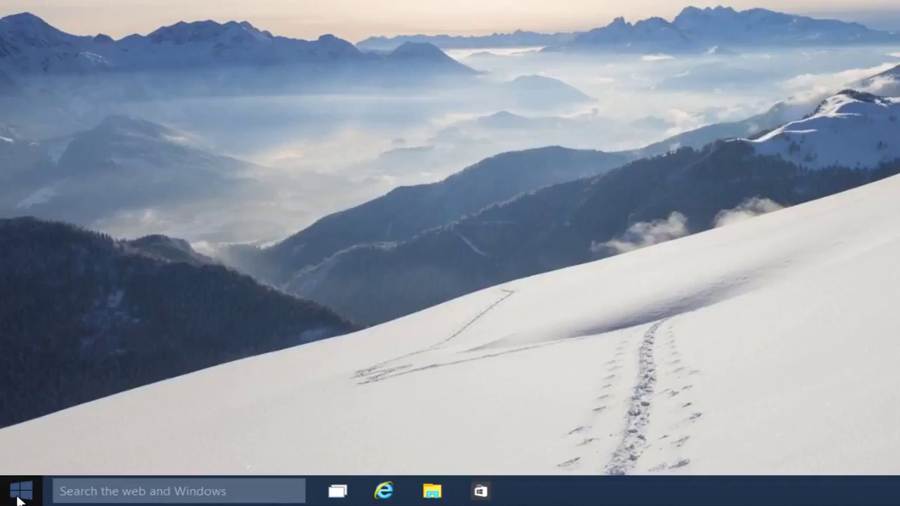
click(19, 496)
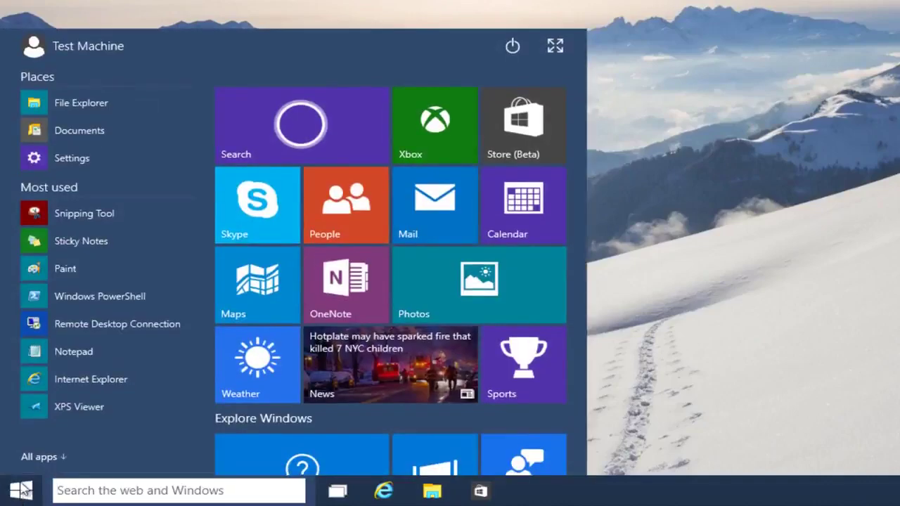
click(58, 105)
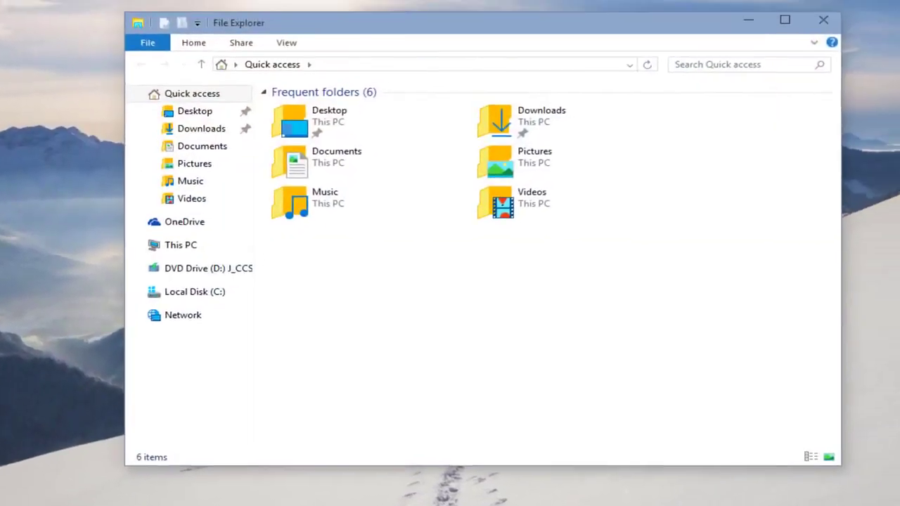
click(285, 44)
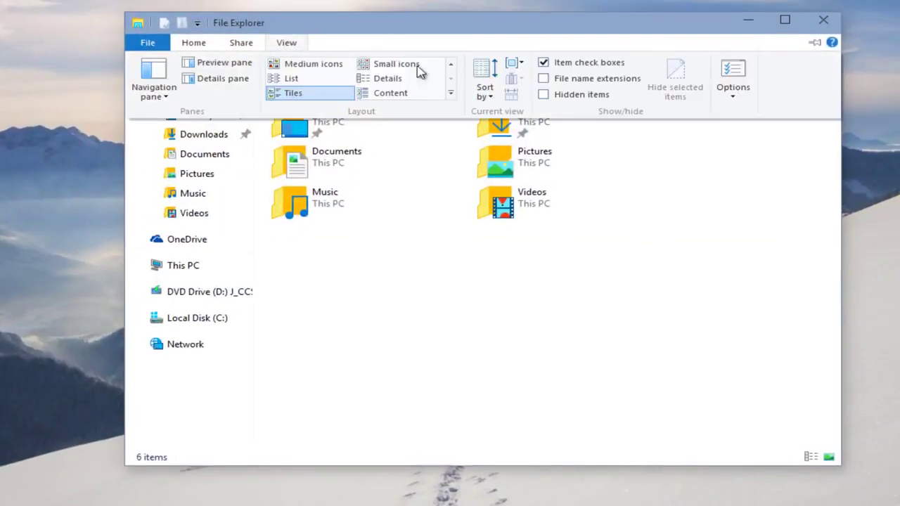
click(544, 96)
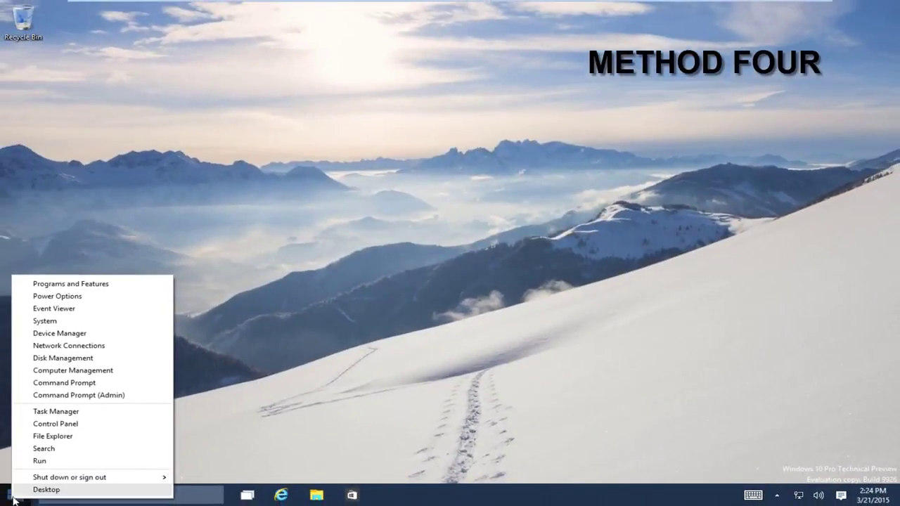
Step: Open Control Panel in Category view and go to Appearance and Personalization
click(51, 424)
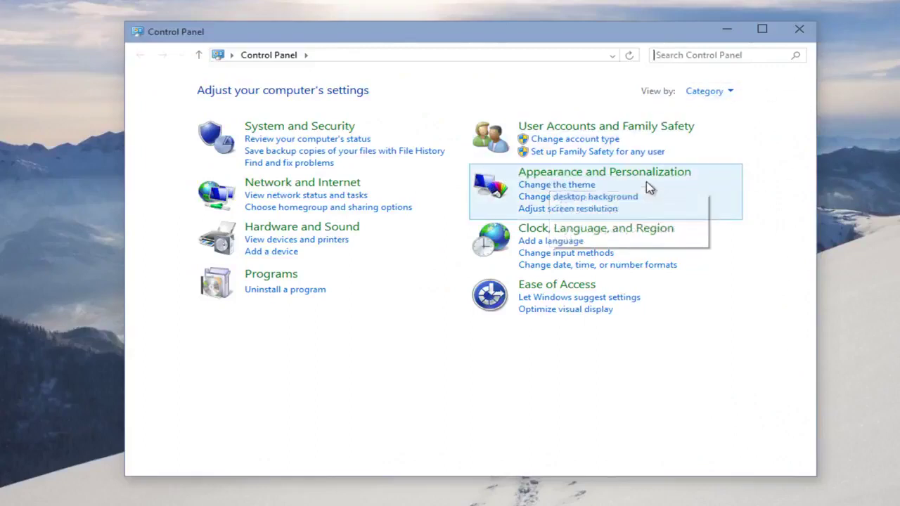
click(728, 93)
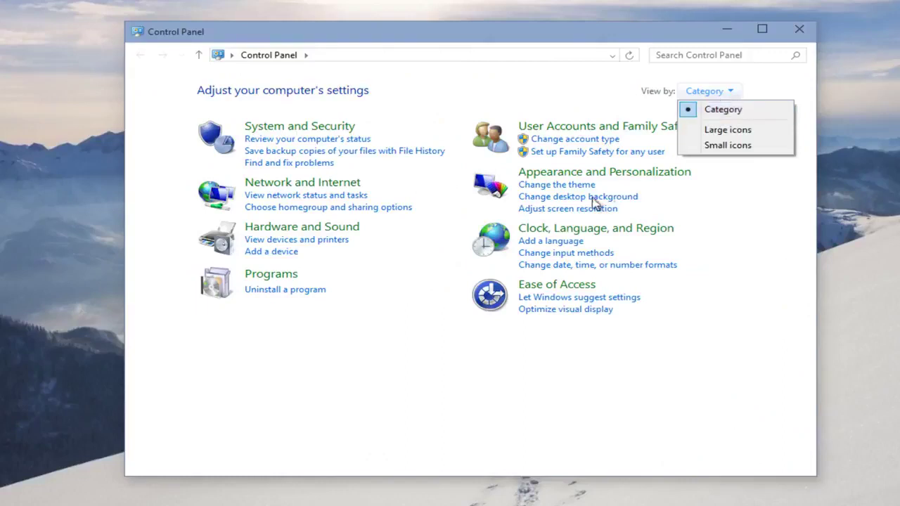
click(756, 243)
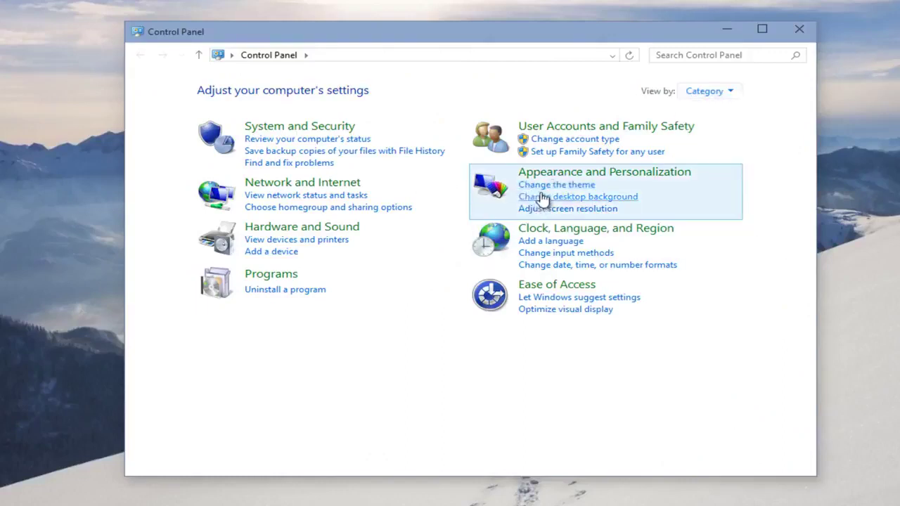
click(541, 175)
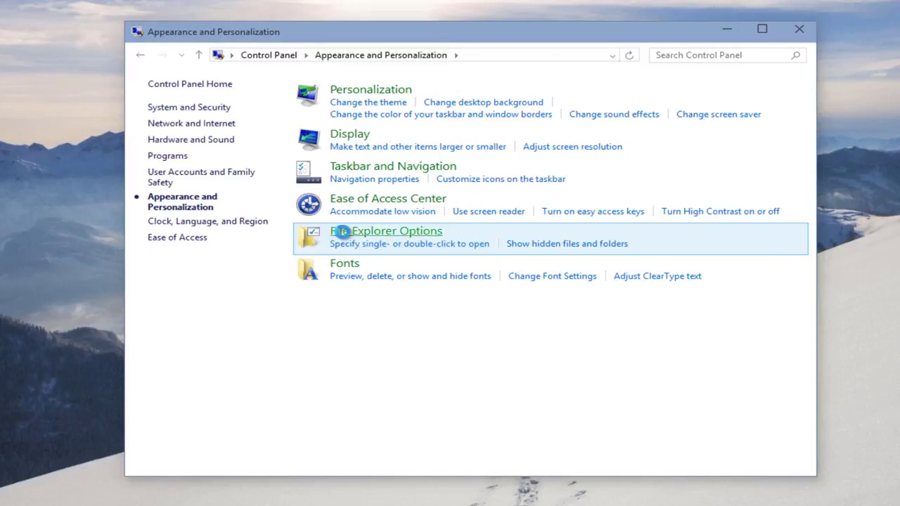
click(343, 235)
drag(298, 96, 459, 28)
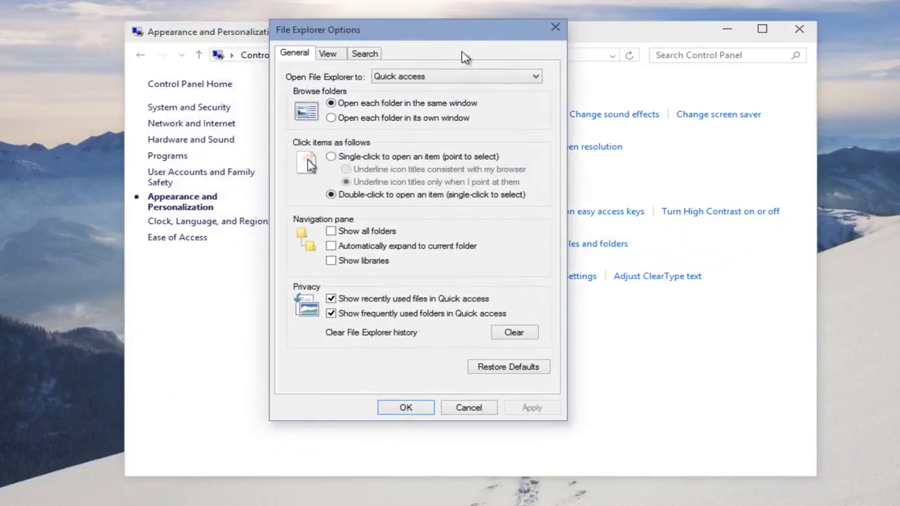
click(326, 57)
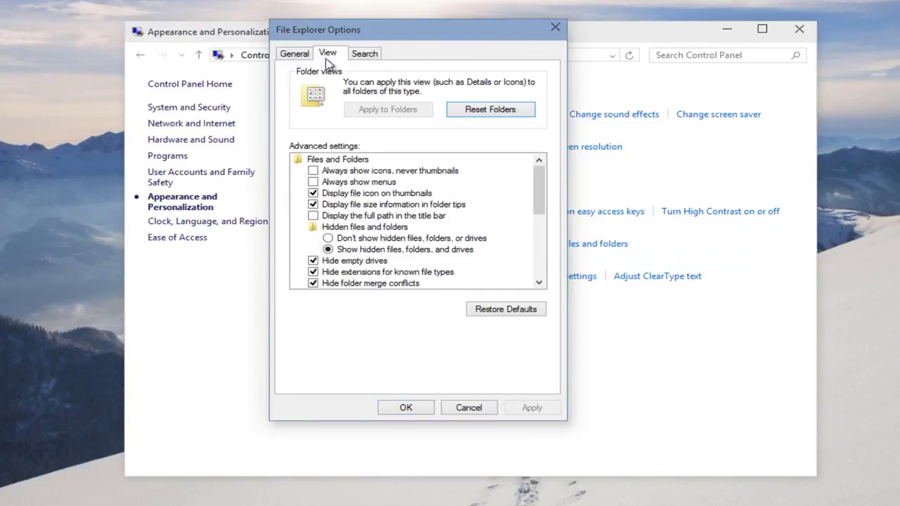
mouse_move(542, 190)
mouse_down()
mouse_move(544, 238)
mouse_move(539, 192)
mouse_up()
click(469, 408)
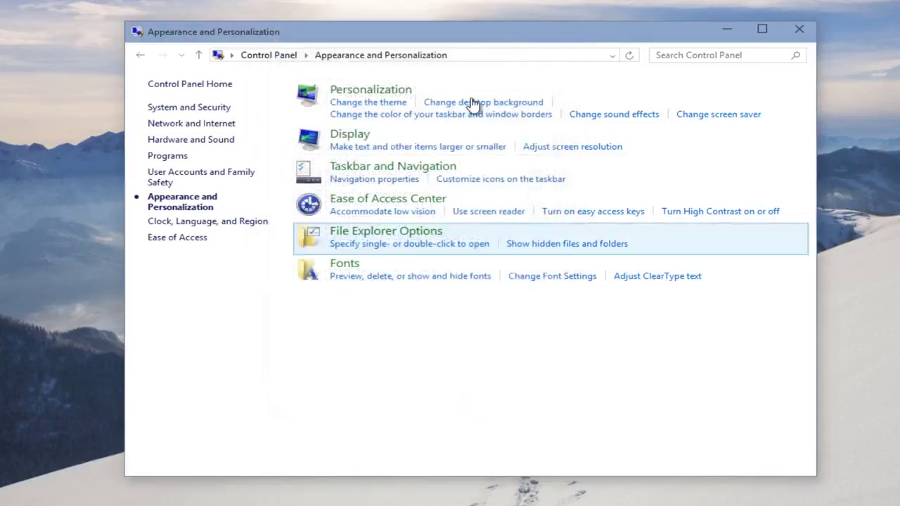